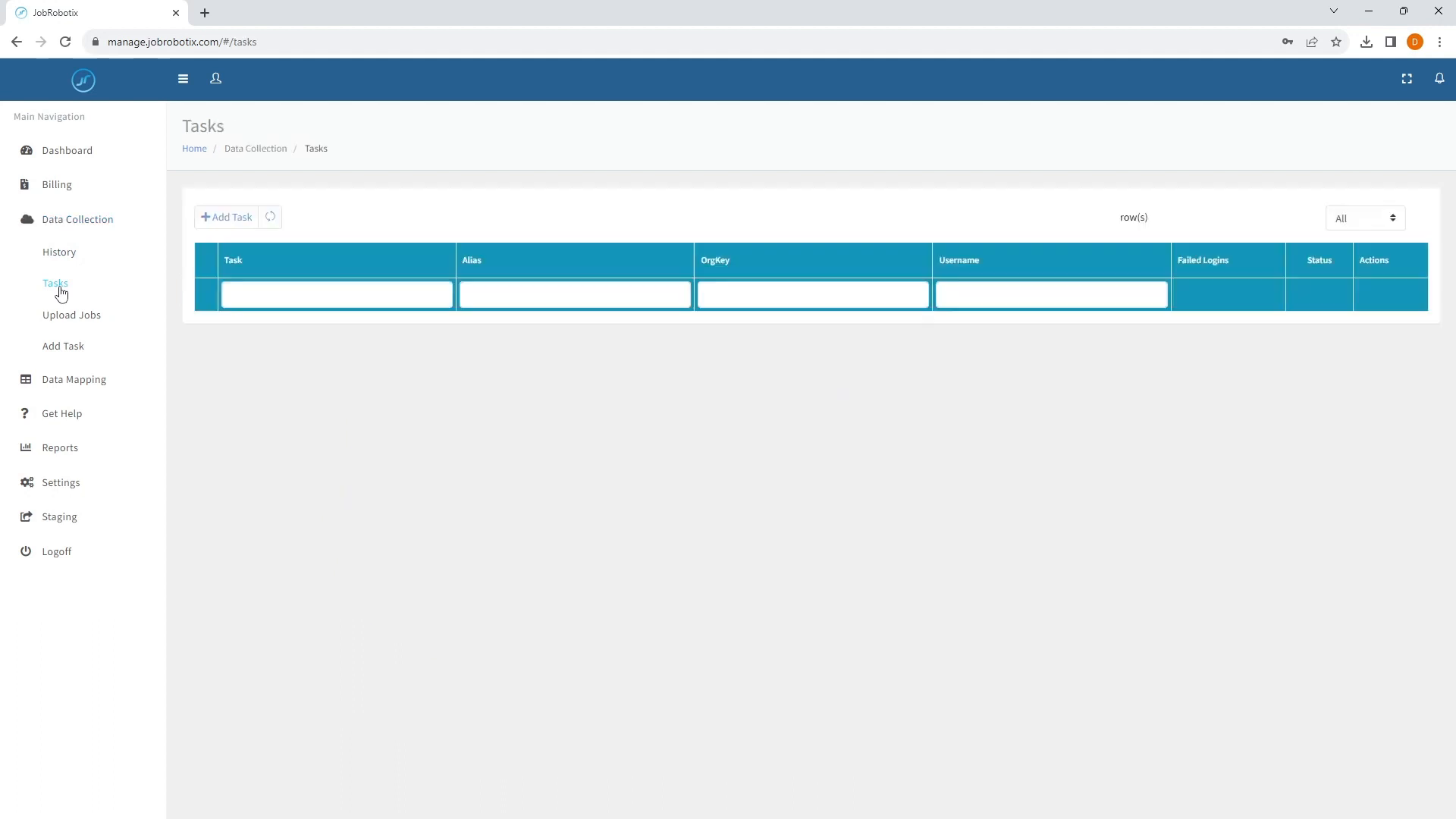
Open the Shiftwise task and examine how its source statuses map to JobRobotix statuses
left_click(291, 372)
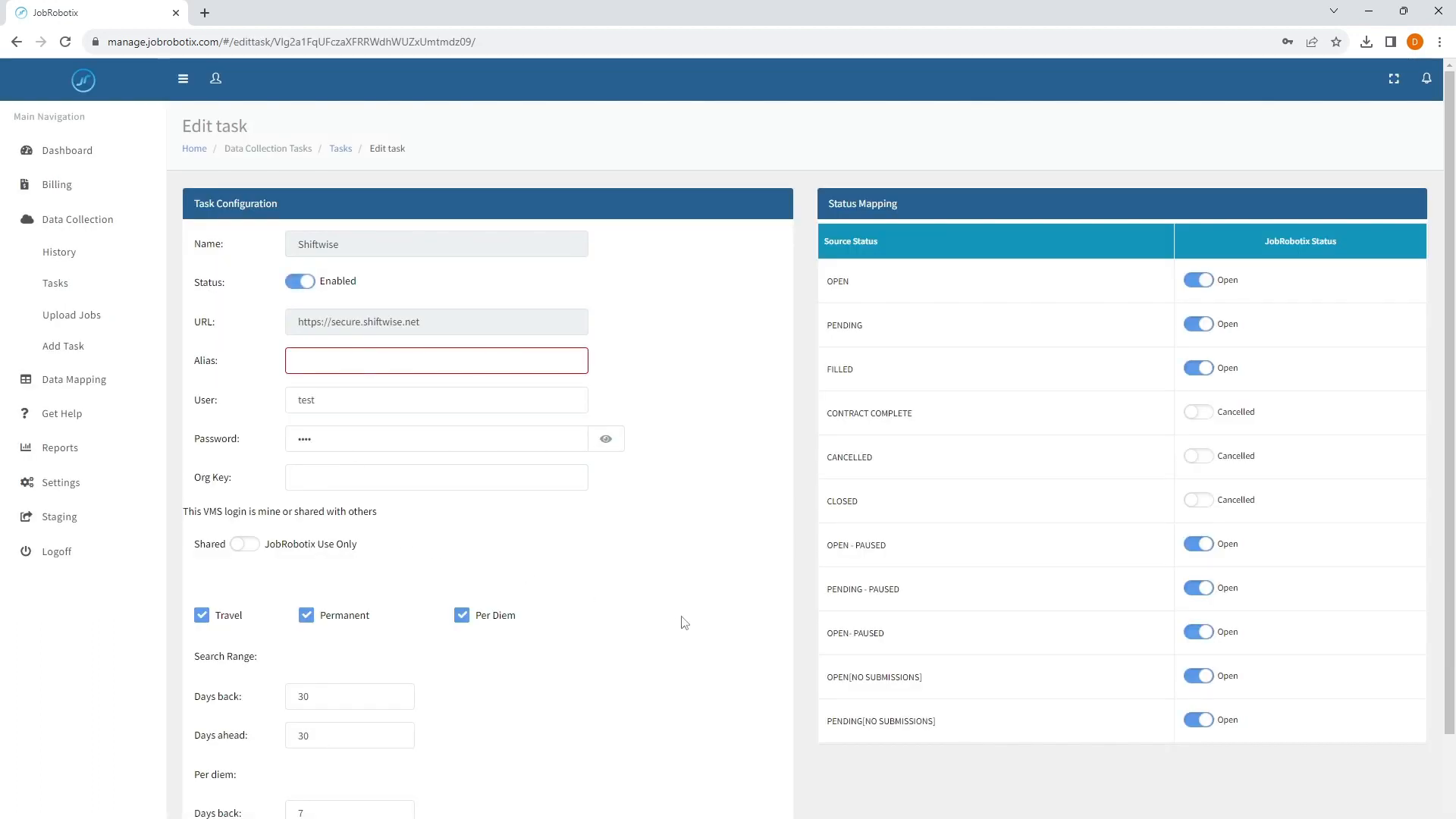
left_click_drag(922, 198, 848, 210)
left_click(916, 205)
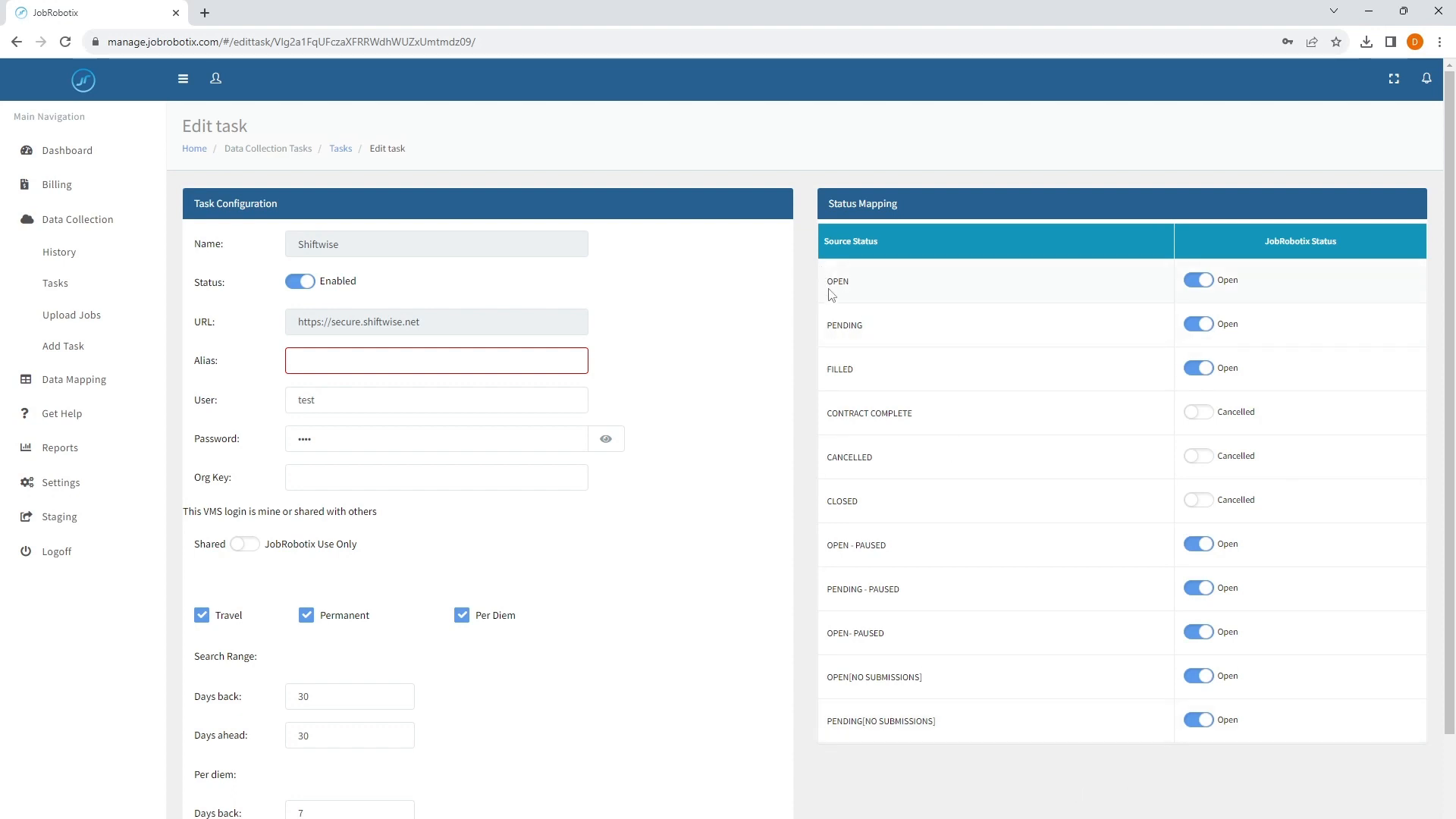
left_click_drag(827, 288, 868, 283)
left_click(876, 293)
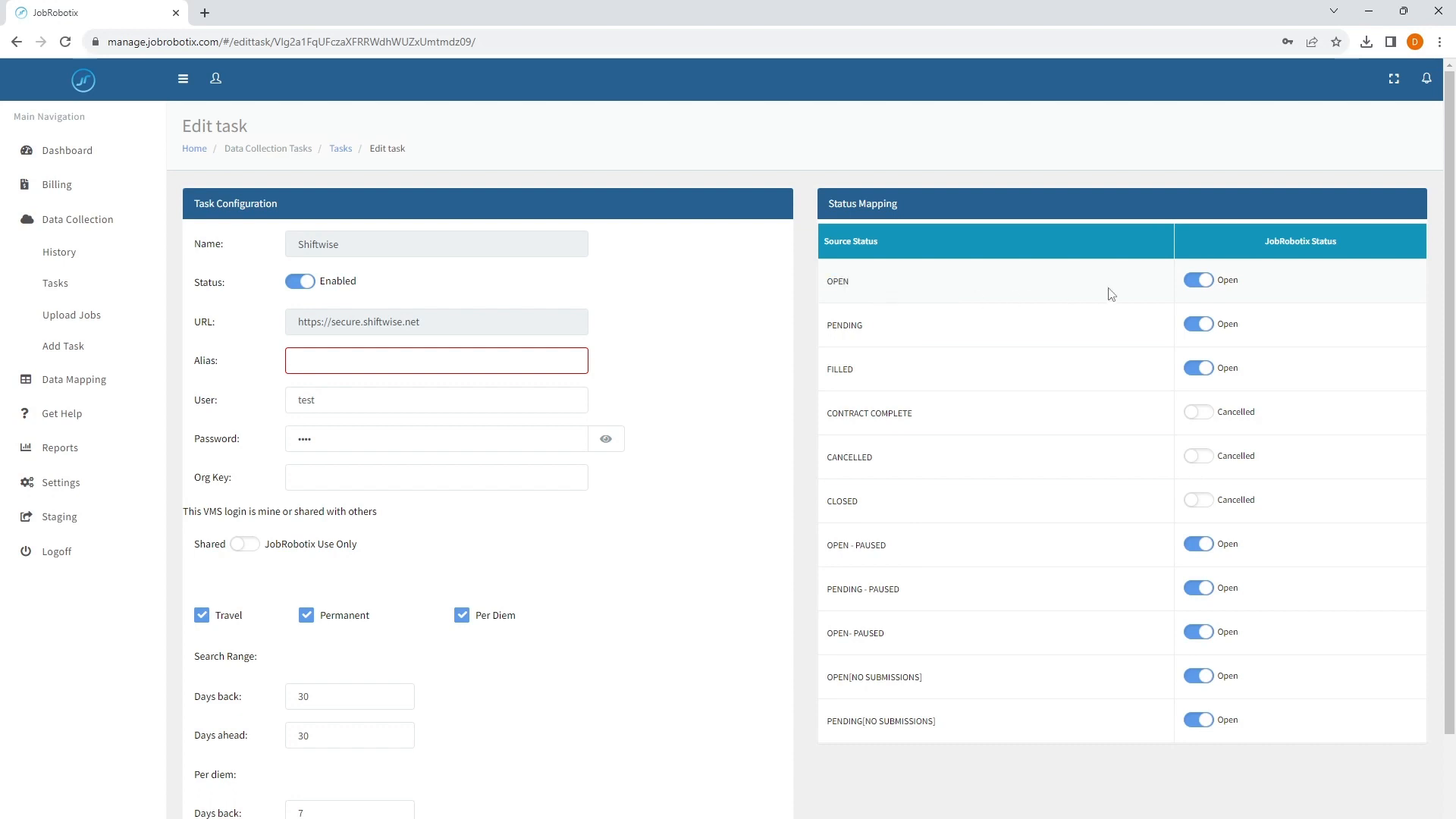
left_click_drag(826, 325, 878, 330)
left_click(893, 330)
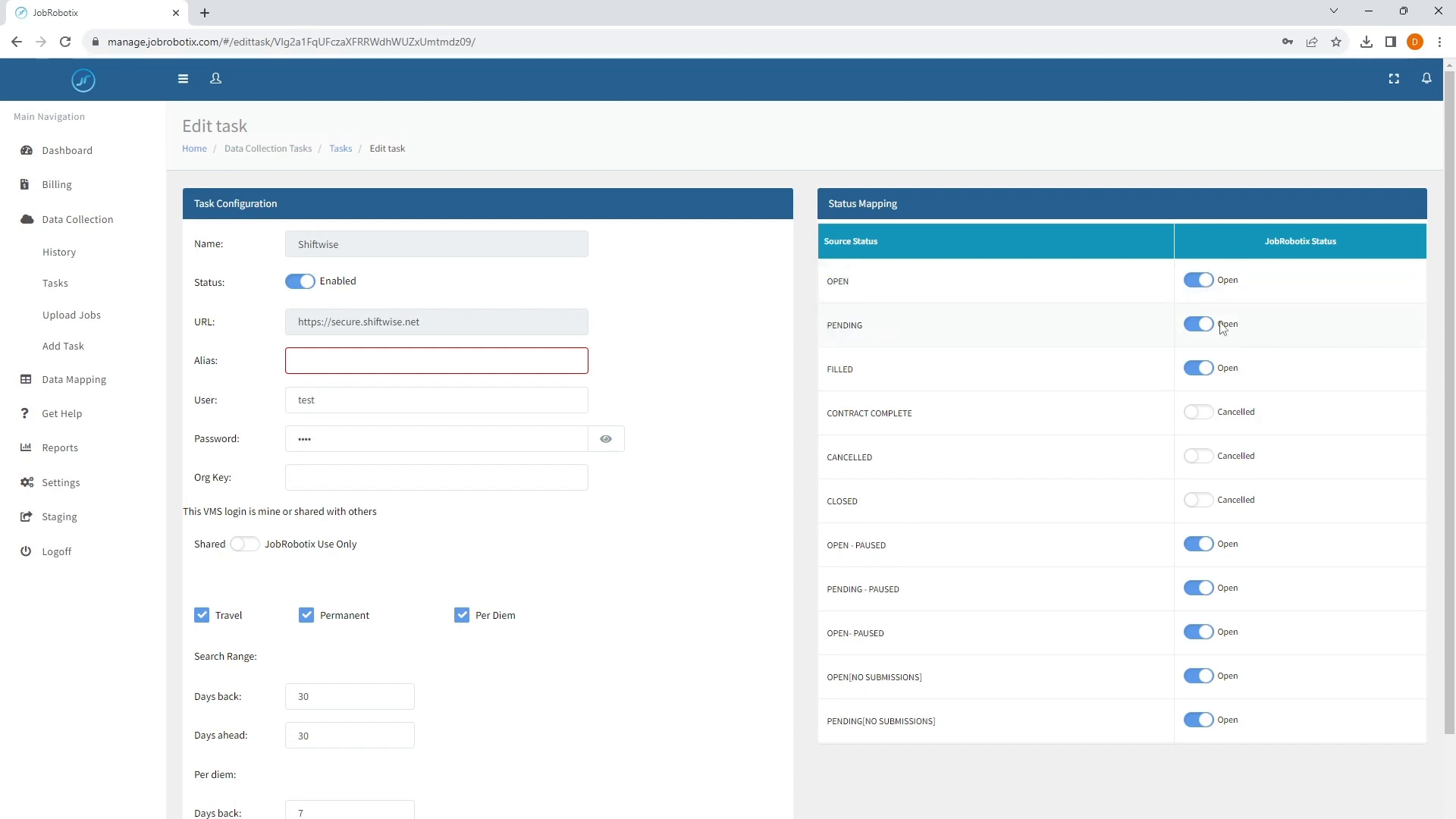
left_click_drag(827, 369, 862, 371)
left_click(815, 464)
left_click_drag(828, 417, 913, 413)
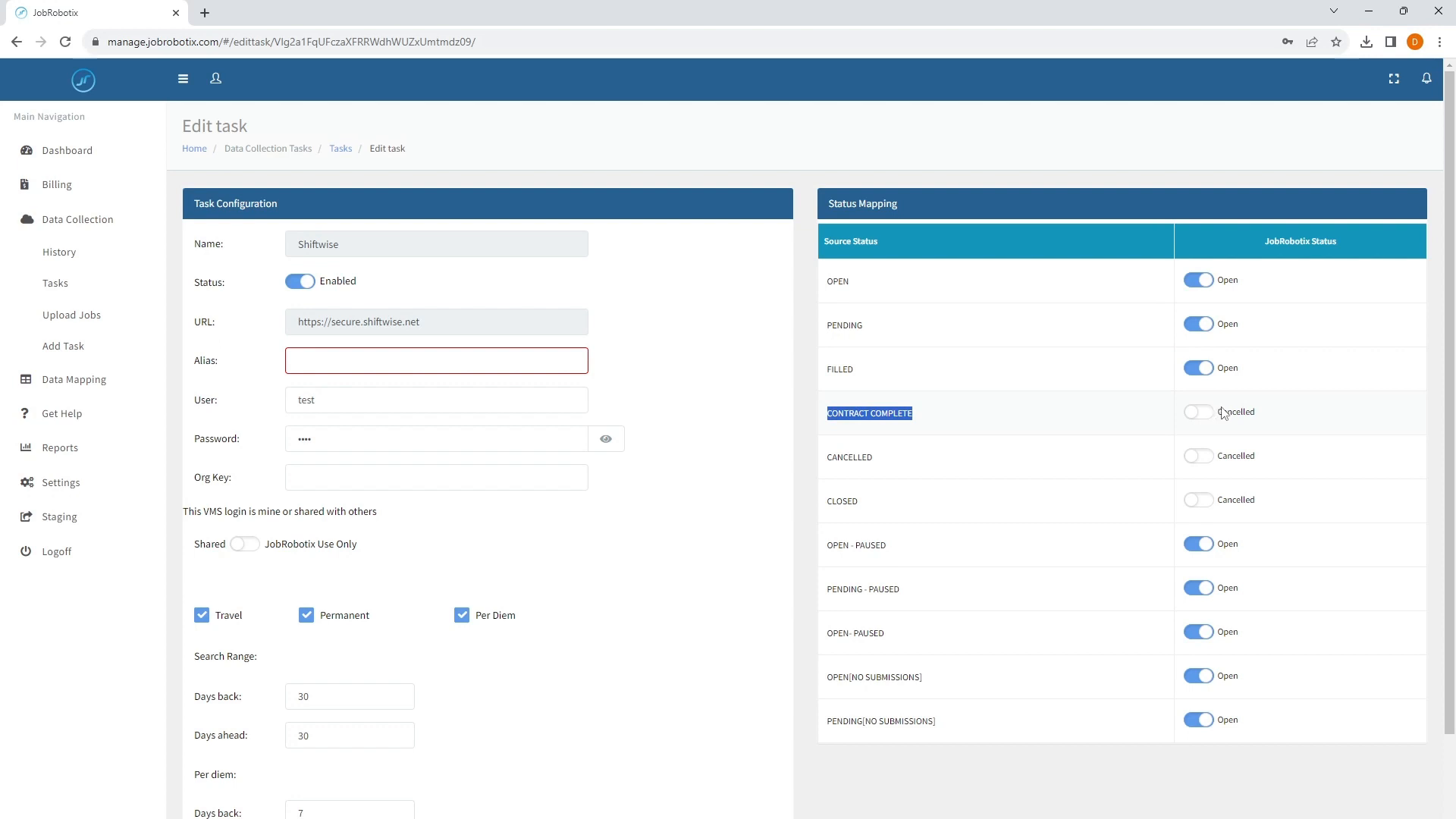
left_click_drag(1222, 413, 1272, 417)
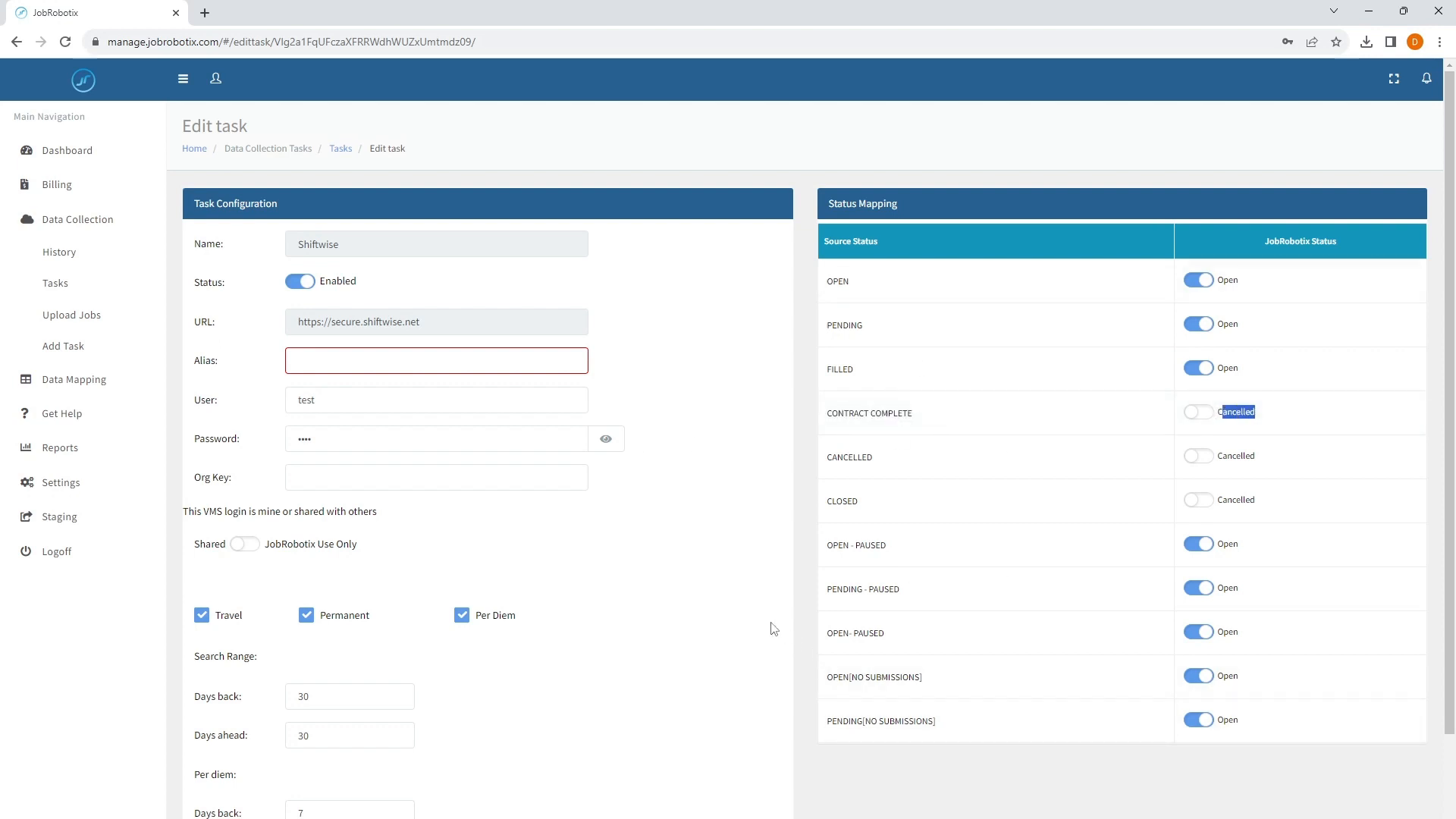
left_click(809, 401)
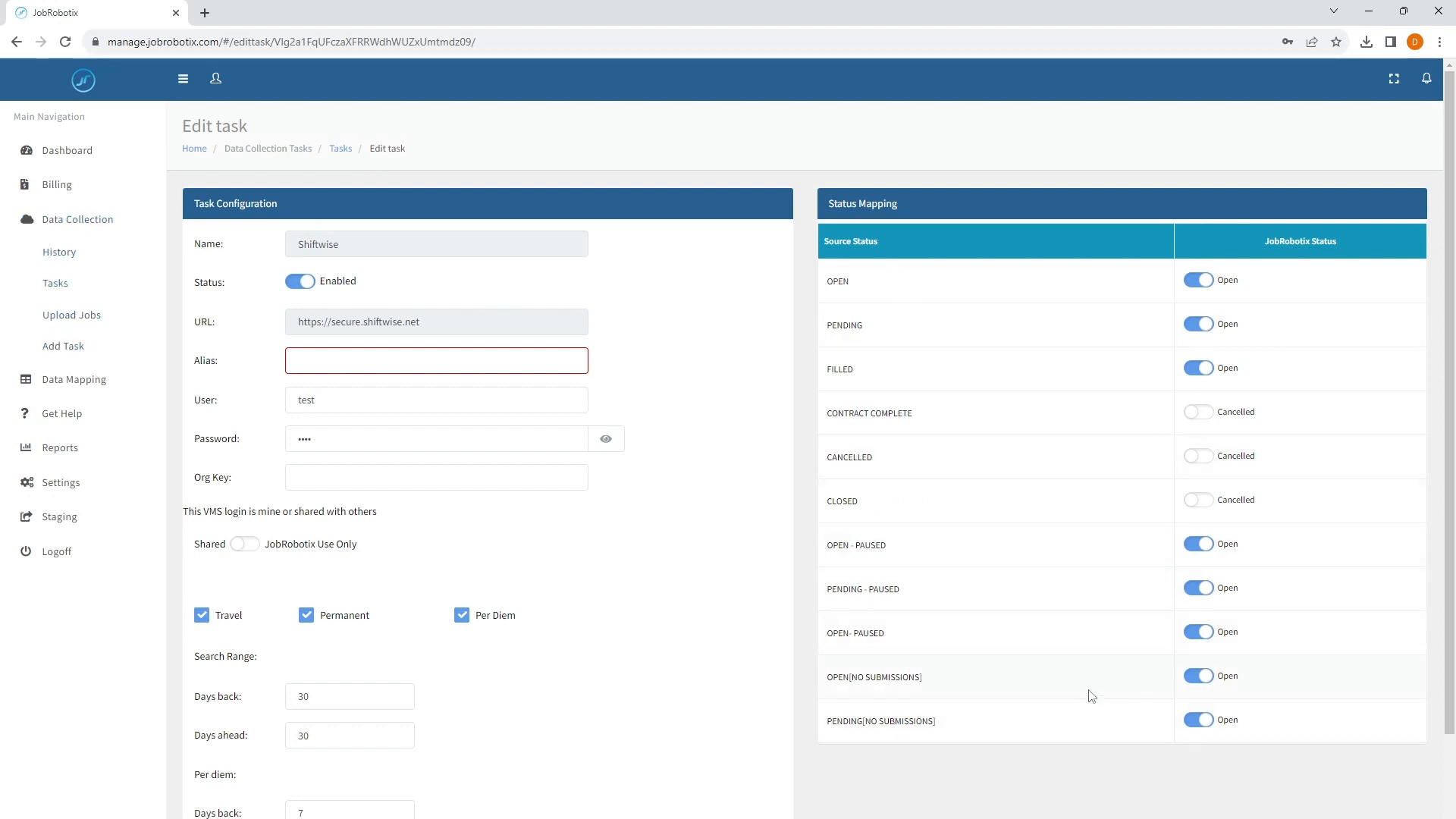
Open the AYAConnect task to review its status mapping, then cancel out of it
left_click(46, 286)
left_click(288, 333)
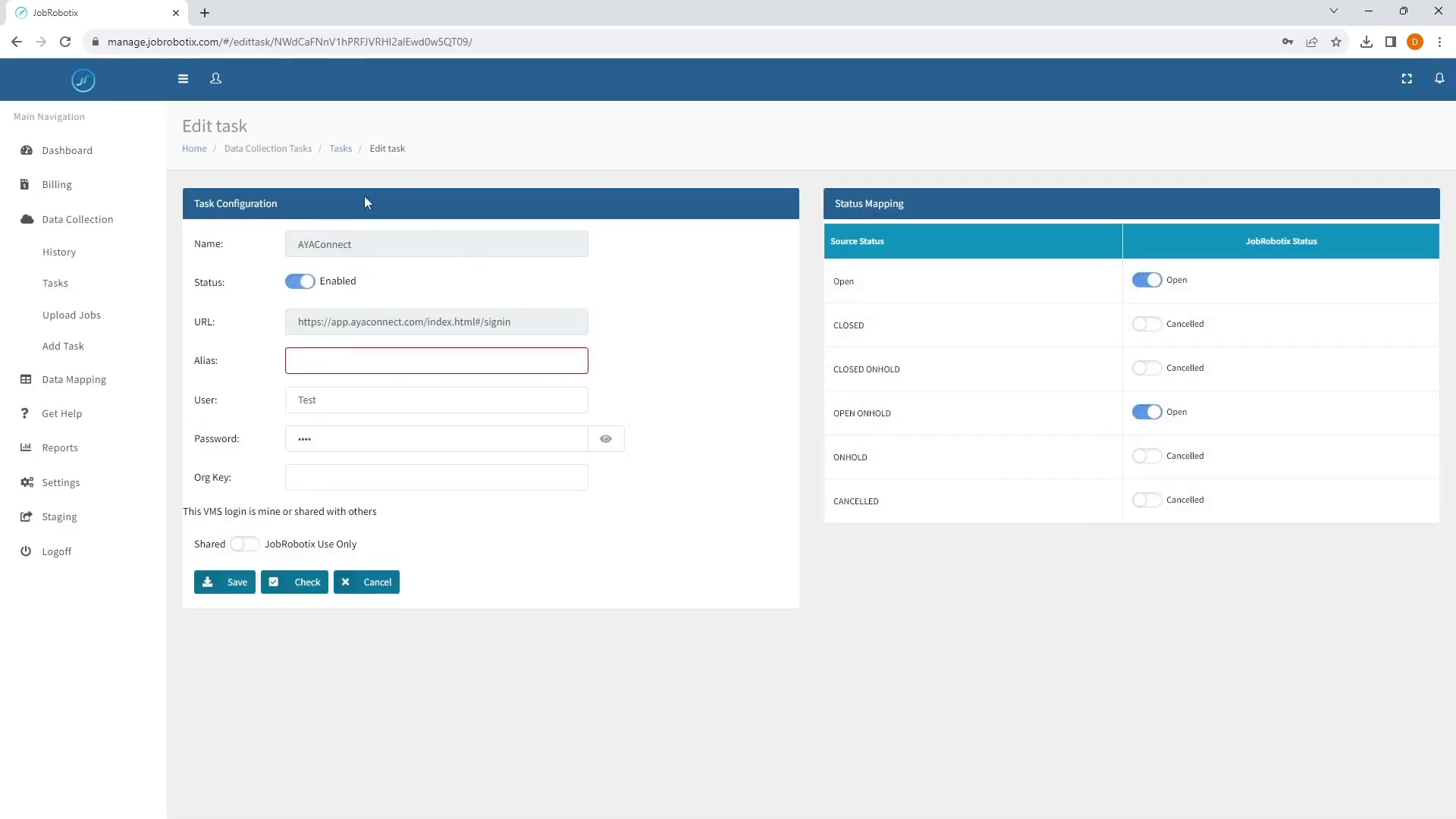
left_click(385, 584)
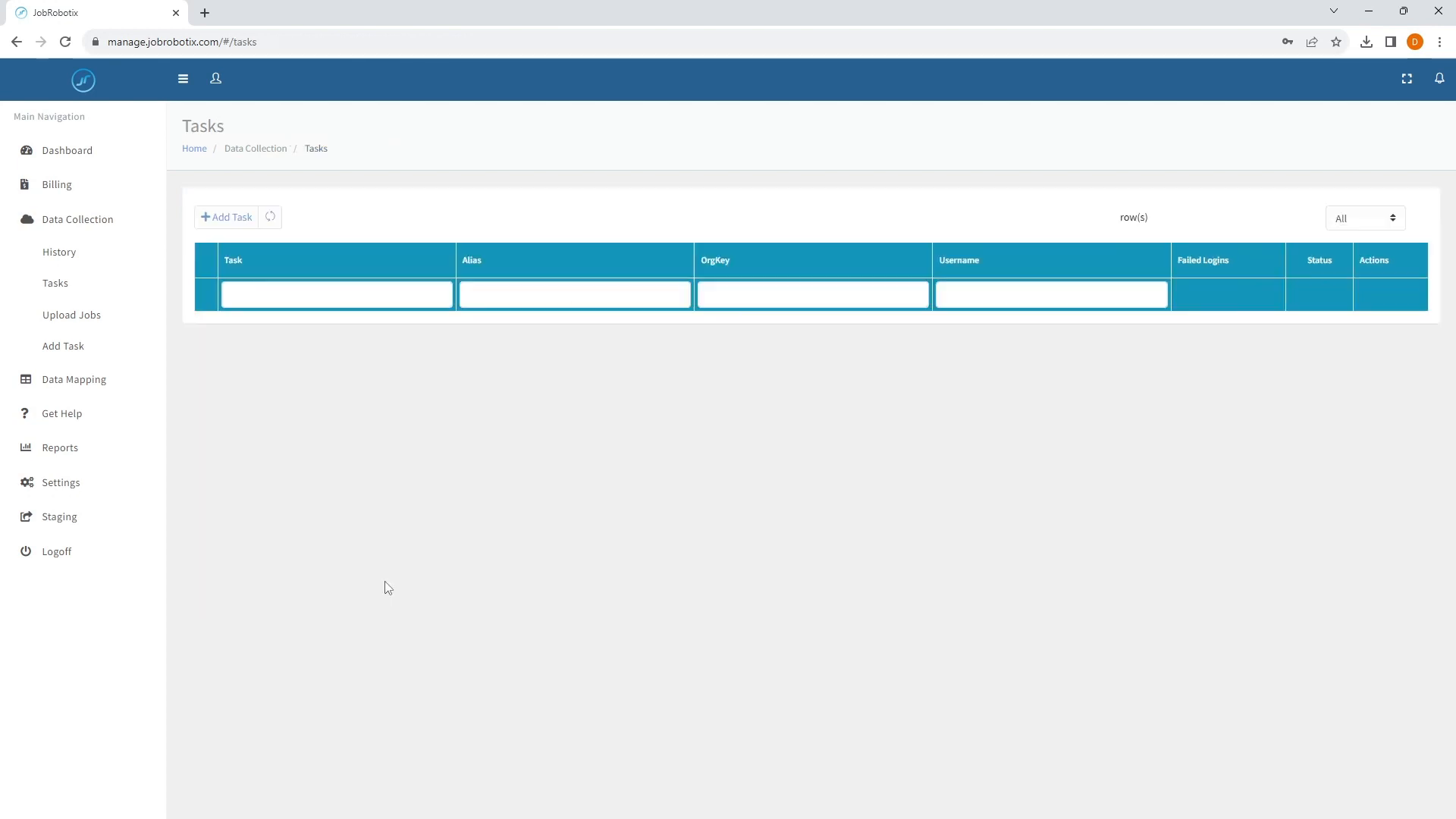
In Staging, filter jobs by ID 45254992, open its detail and compare its JobRobotix Status with VMS Status
left_click(68, 518)
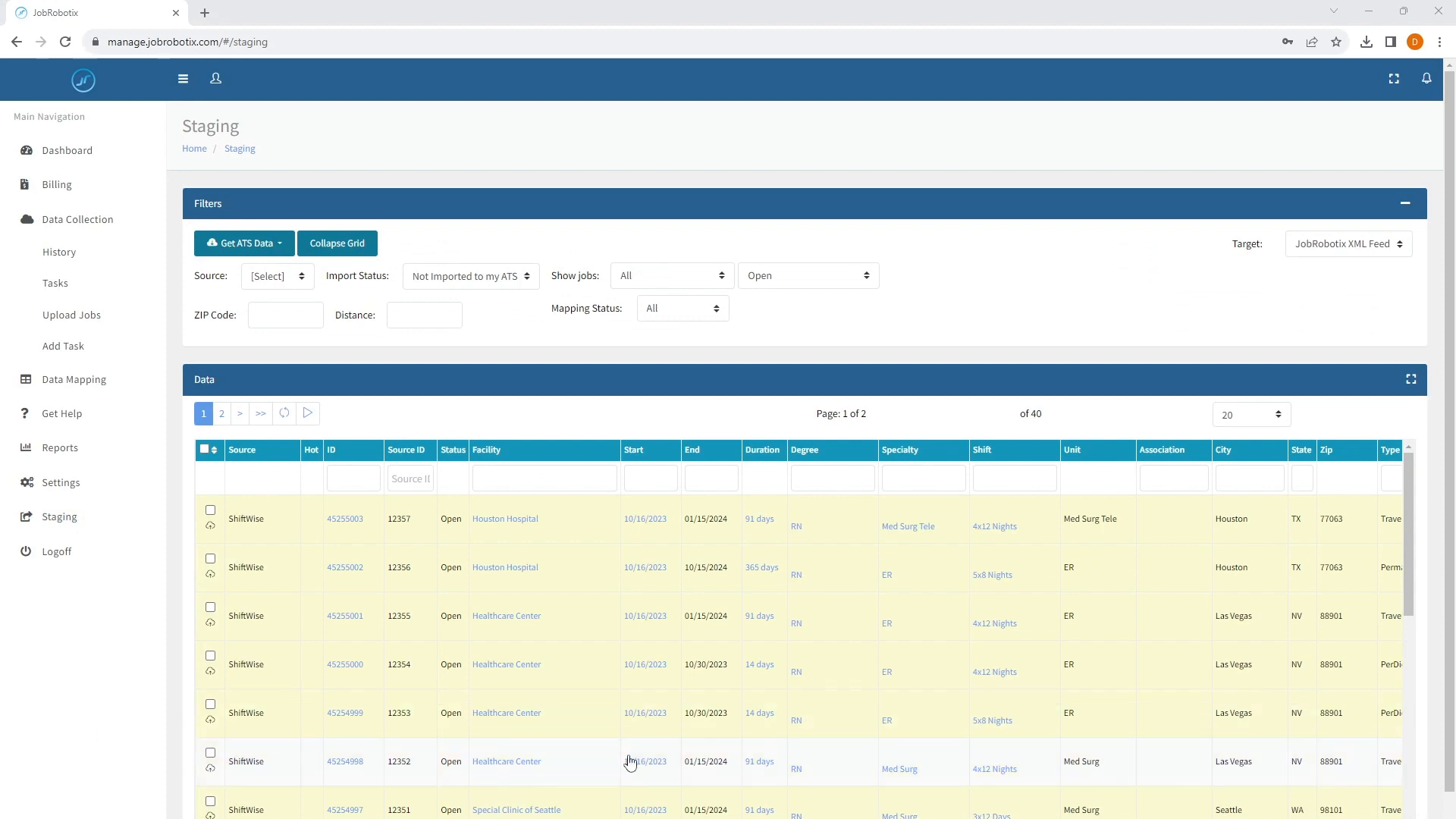
left_click(356, 478)
type("45254992")
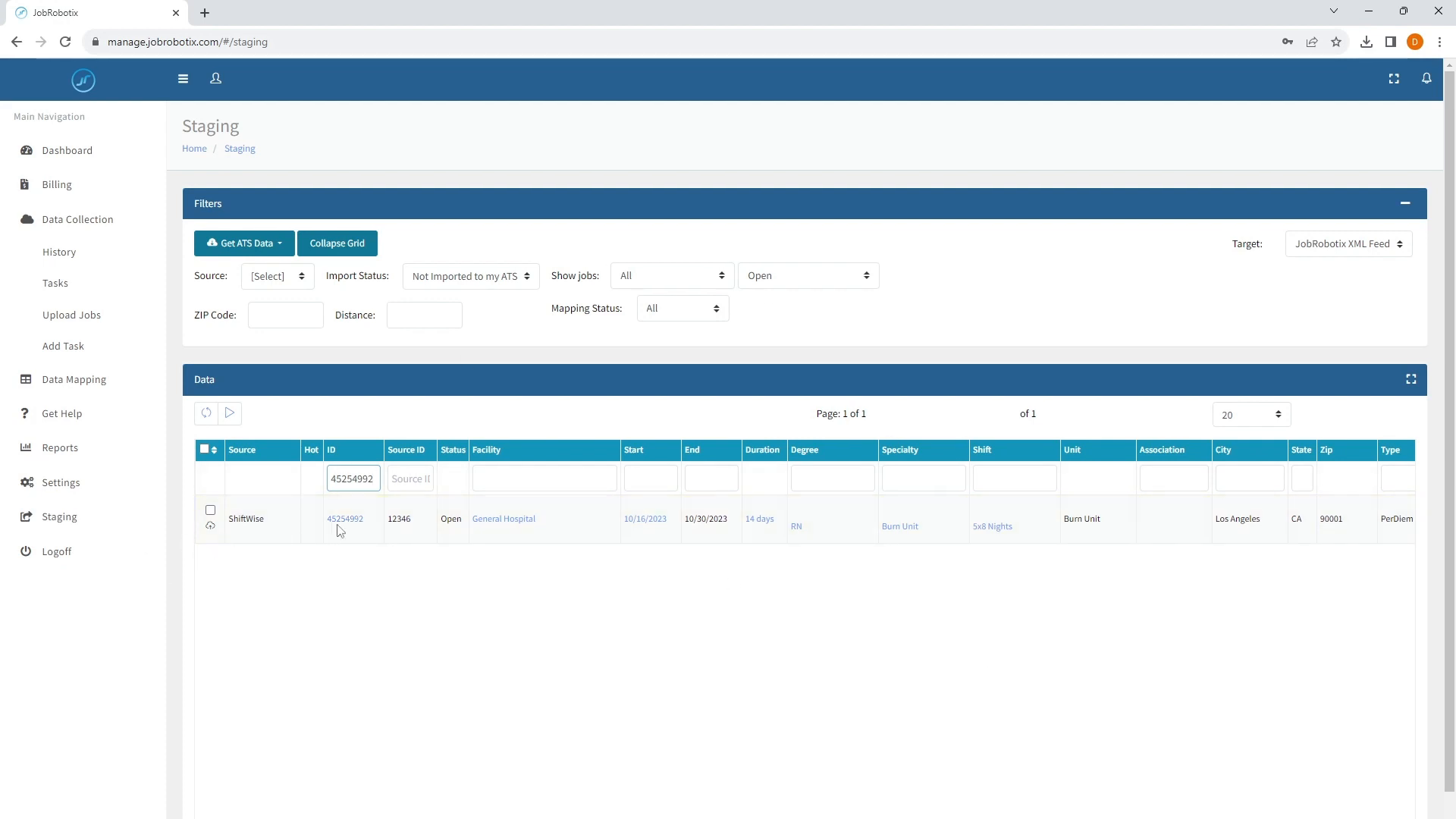
left_click(360, 526)
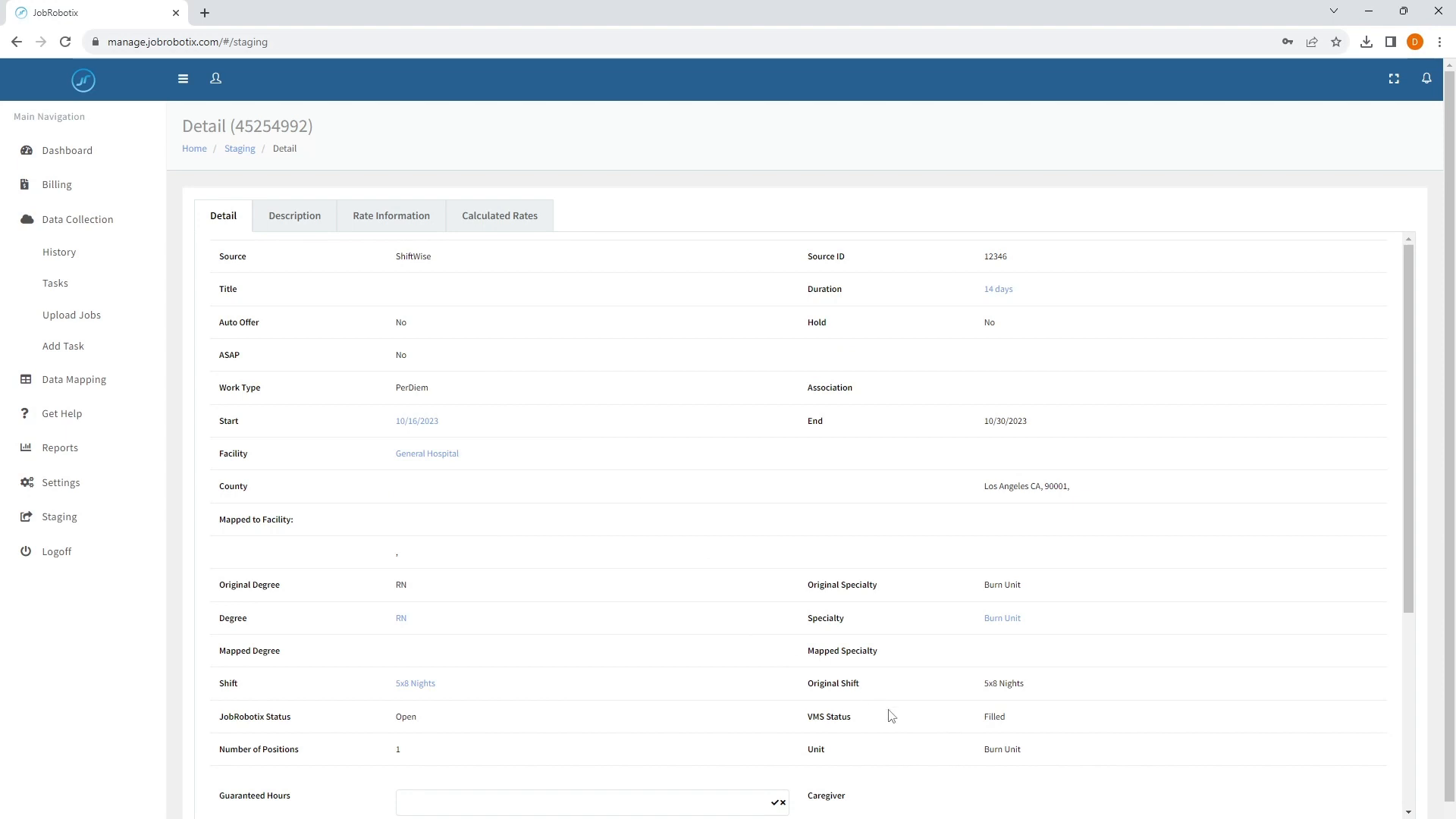
left_click_drag(812, 713, 865, 724)
left_click(1005, 715)
double_click(1004, 715)
left_click(910, 720)
double_click(987, 713)
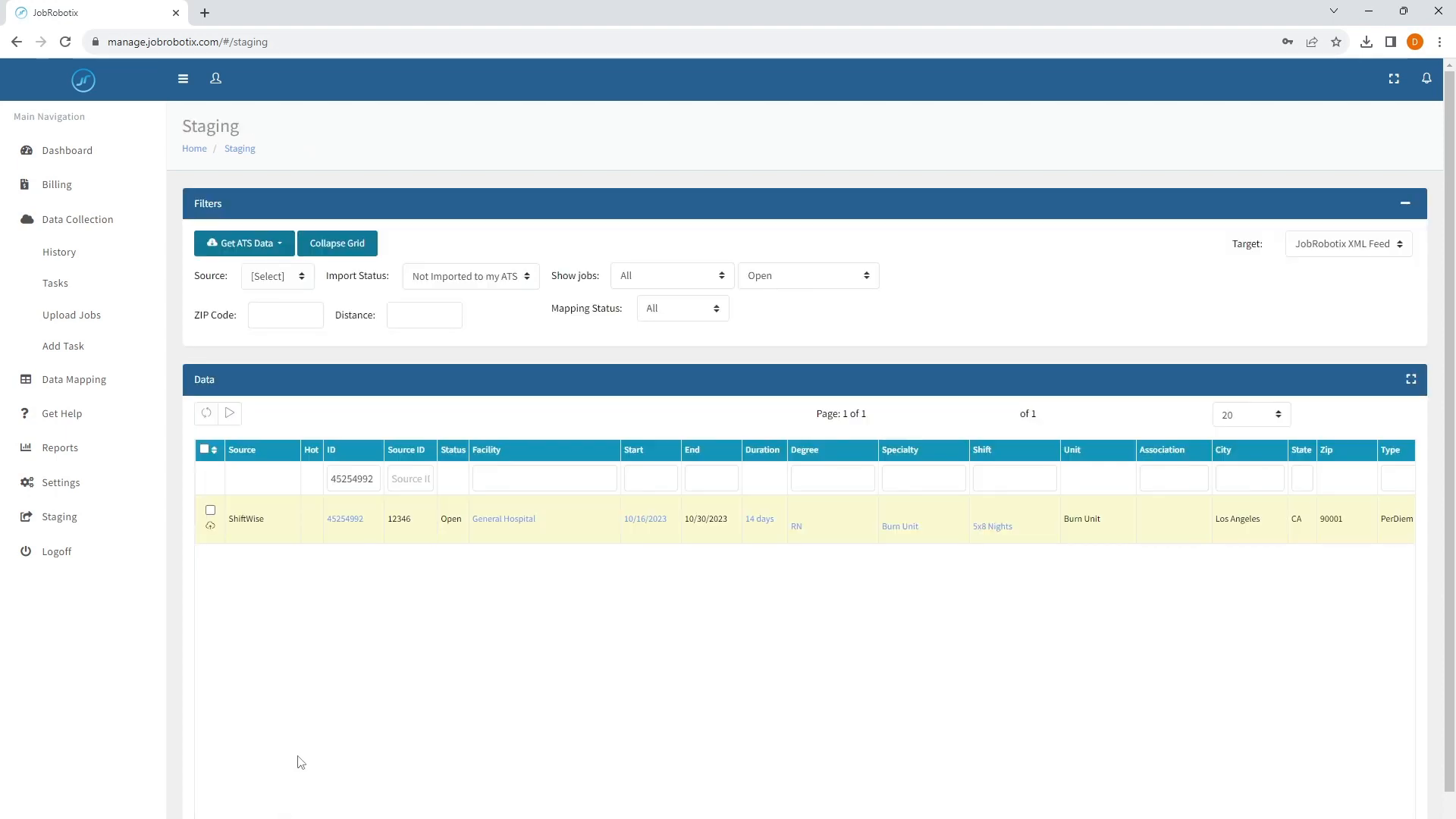
Open the Shiftwise task, map the FILLED source status to Cancelled, and save the task
left_click(64, 285)
left_click(301, 373)
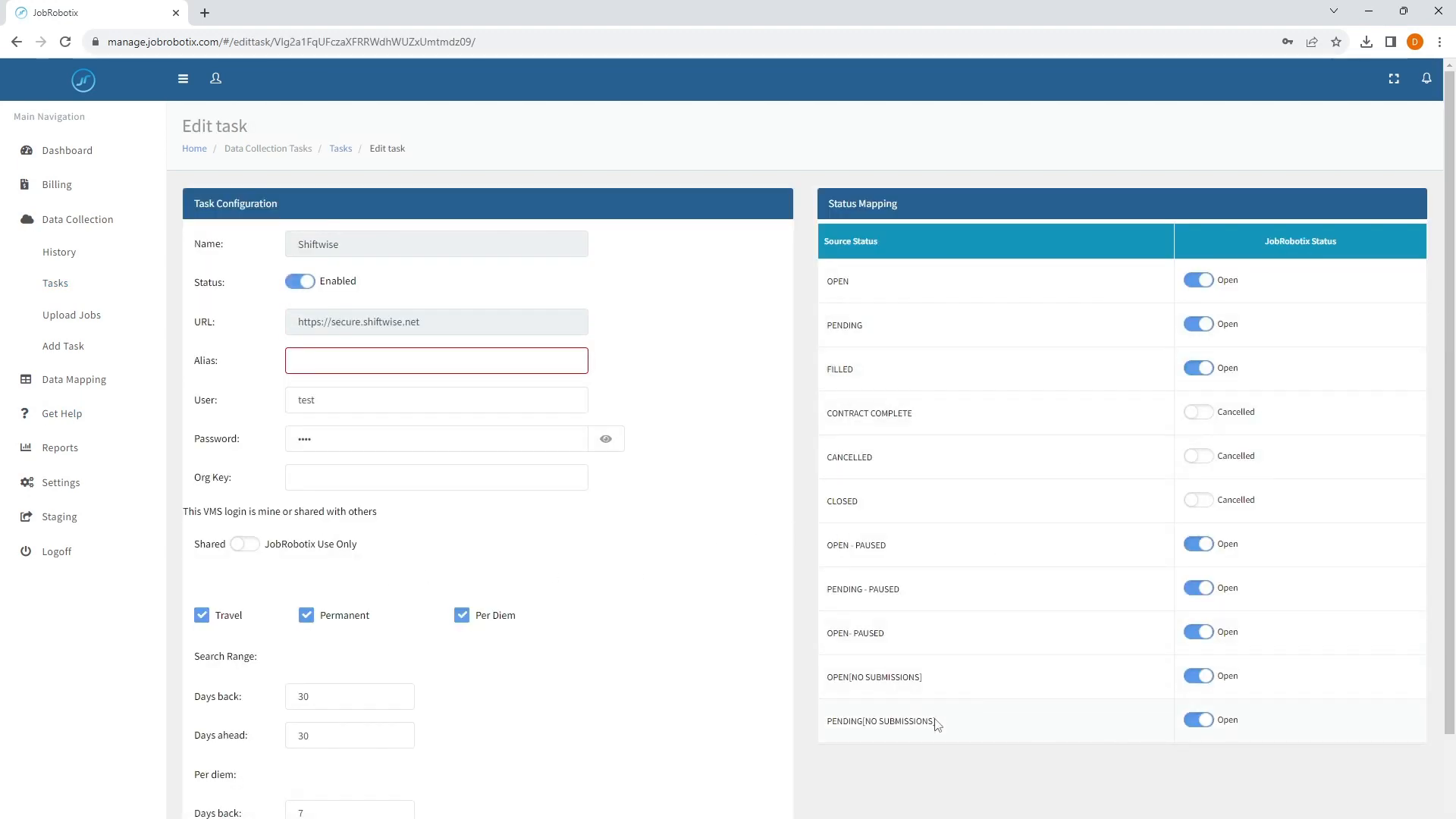
double_click(833, 376)
left_click(887, 376)
left_click(1203, 374)
scroll(620, 599, "down", 3)
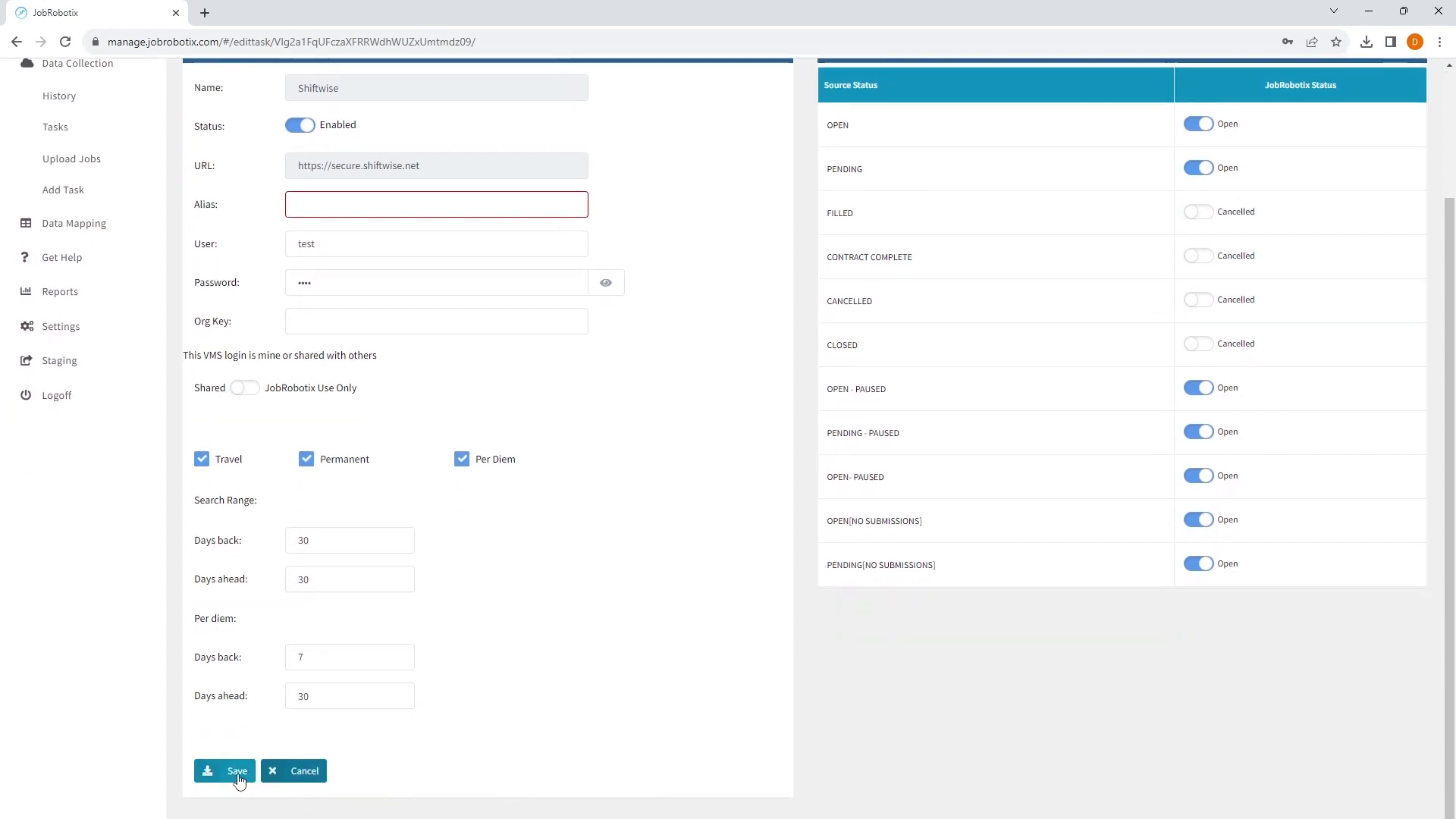
left_click(235, 772)
Reopen the Shiftwise task to check the FILLED mapping, then return to Staging
left_click(291, 373)
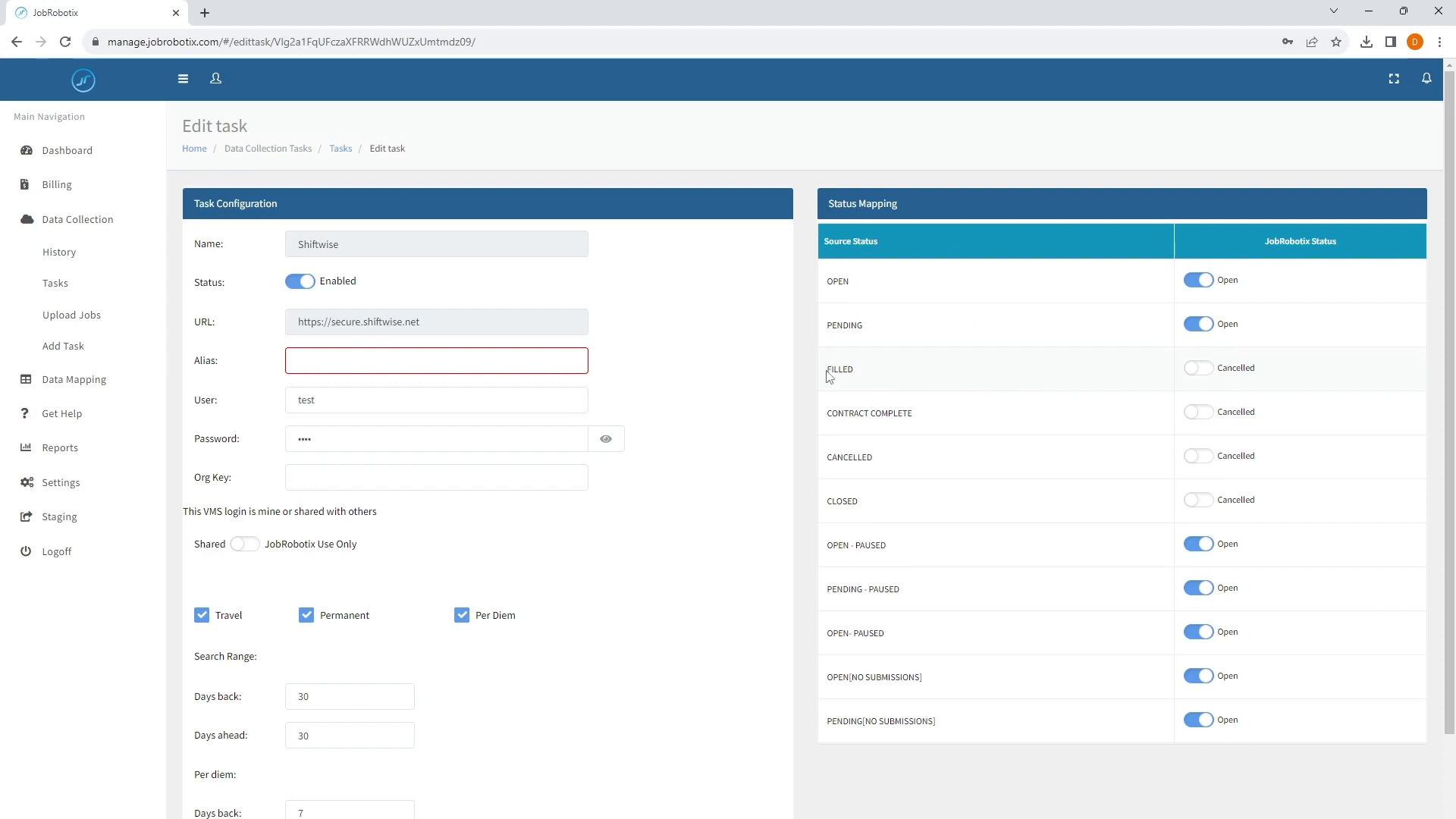
left_click_drag(827, 371, 877, 369)
left_click(881, 370)
left_click_drag(1258, 372, 1216, 372)
left_click(805, 350)
left_click(68, 520)
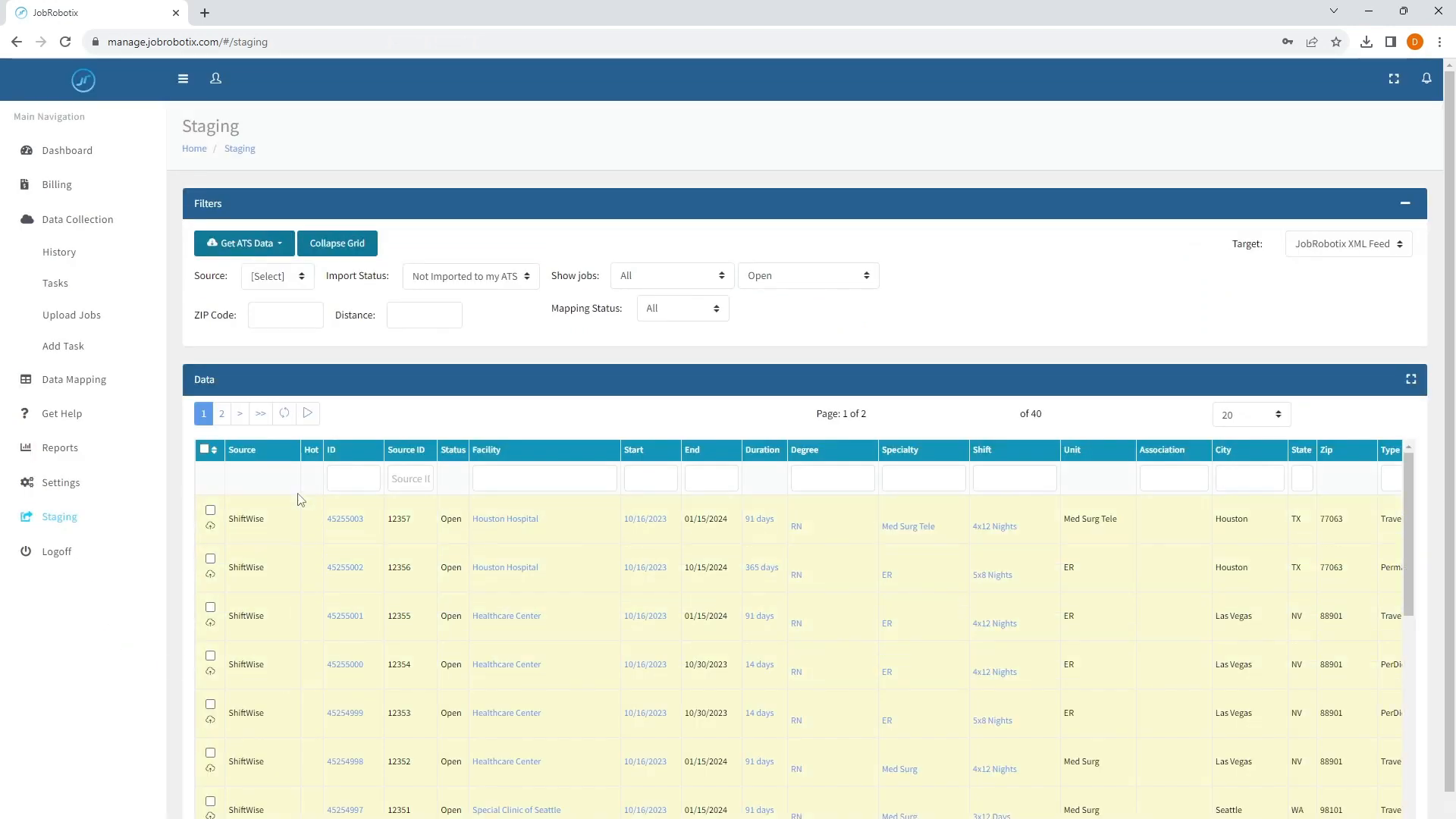
left_click(306, 415)
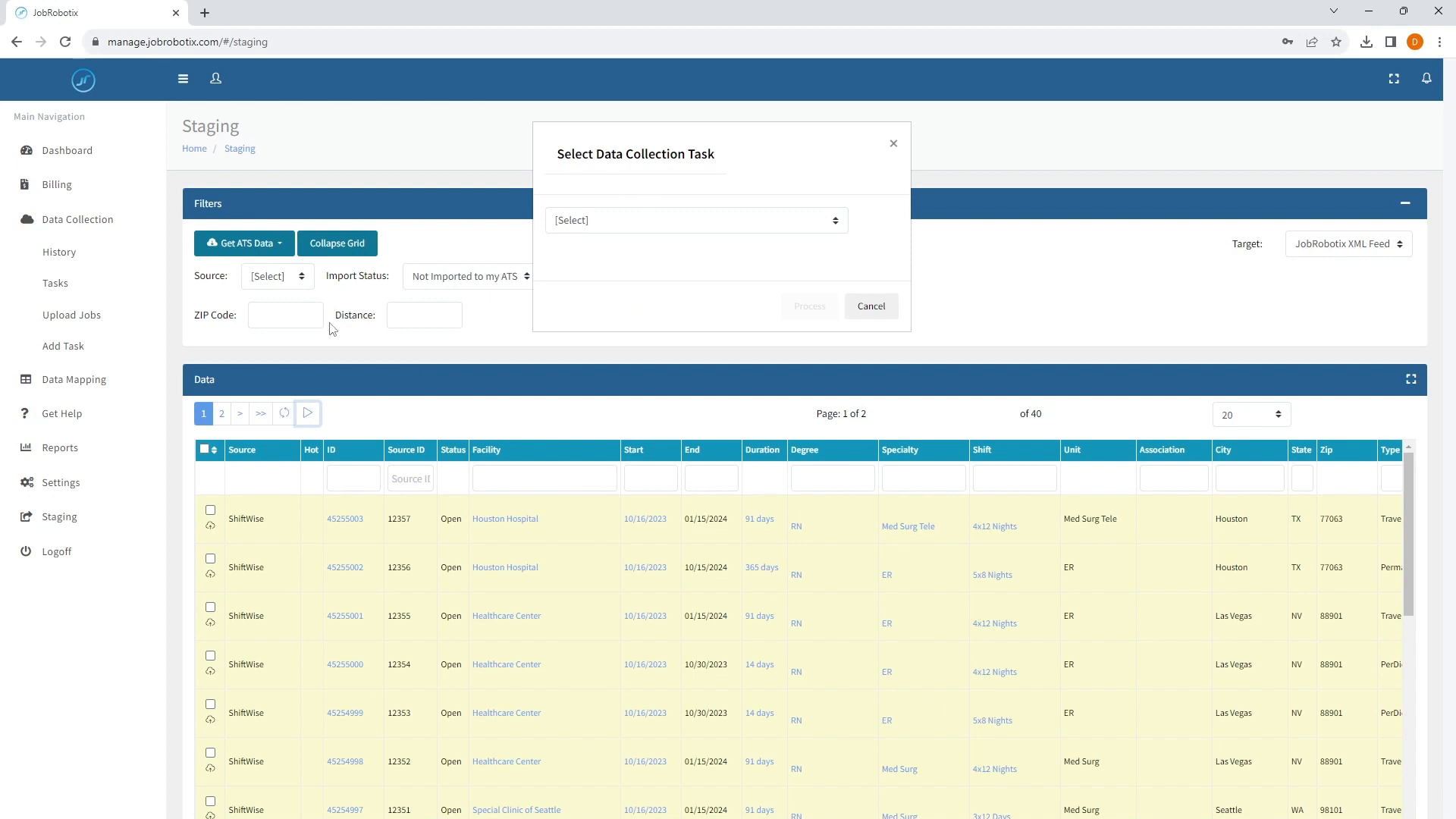
left_click(730, 227)
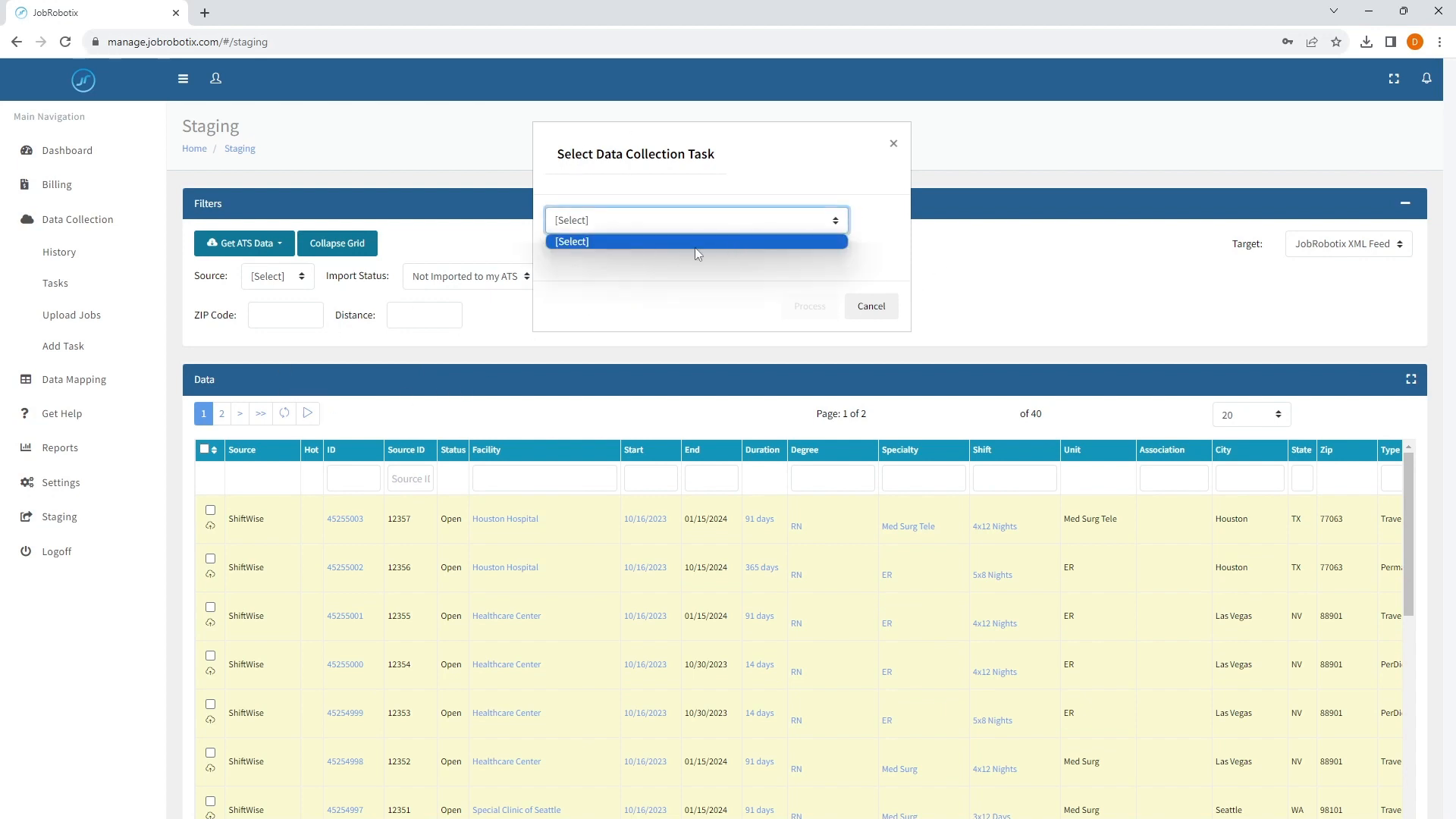
left_click(596, 240)
left_click(600, 228)
left_click(871, 307)
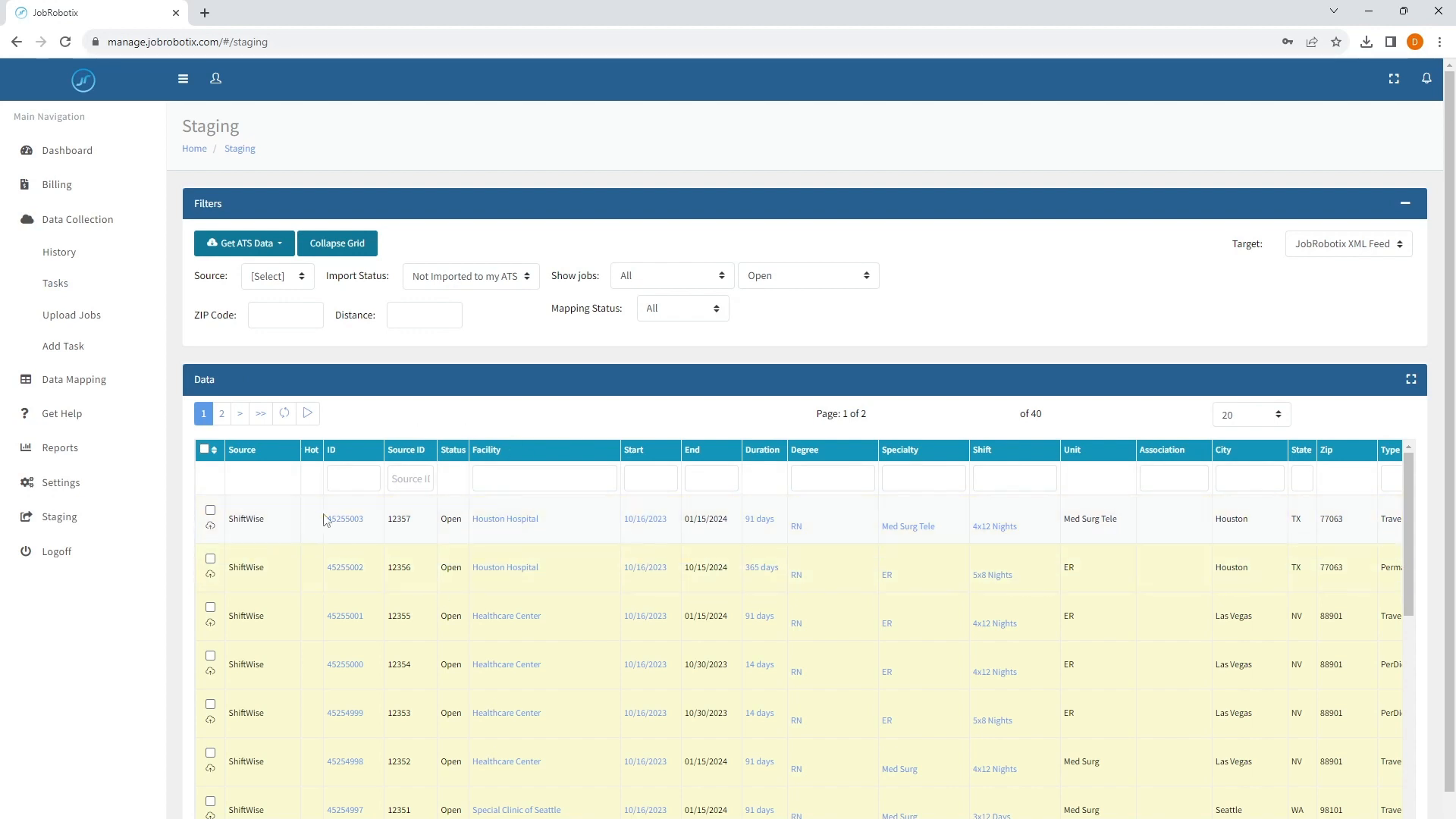
Open job 45255003's detail and examine its JobRobotix Status and VMS Status
left_click(342, 520)
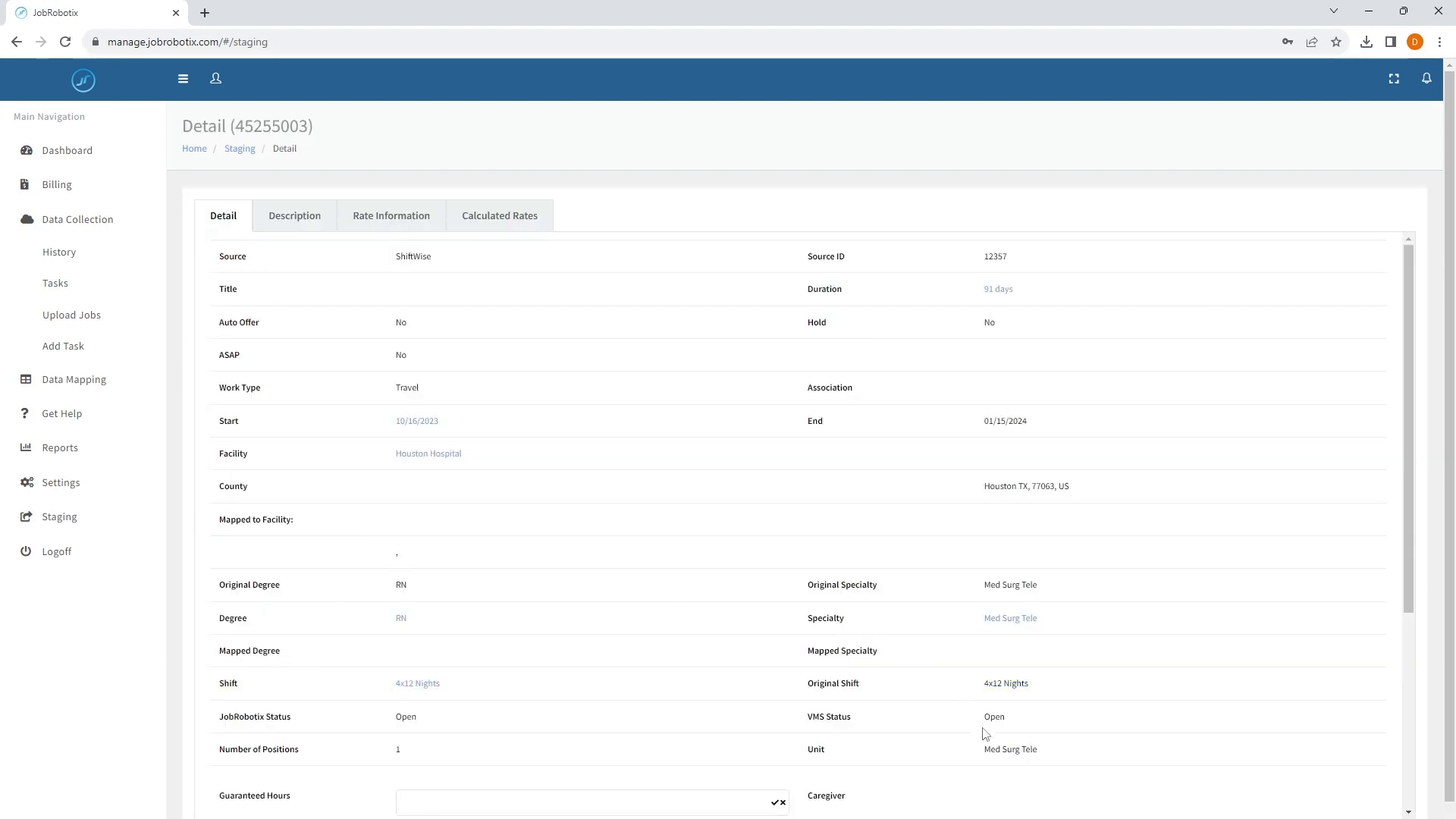
left_click_drag(855, 718, 822, 719)
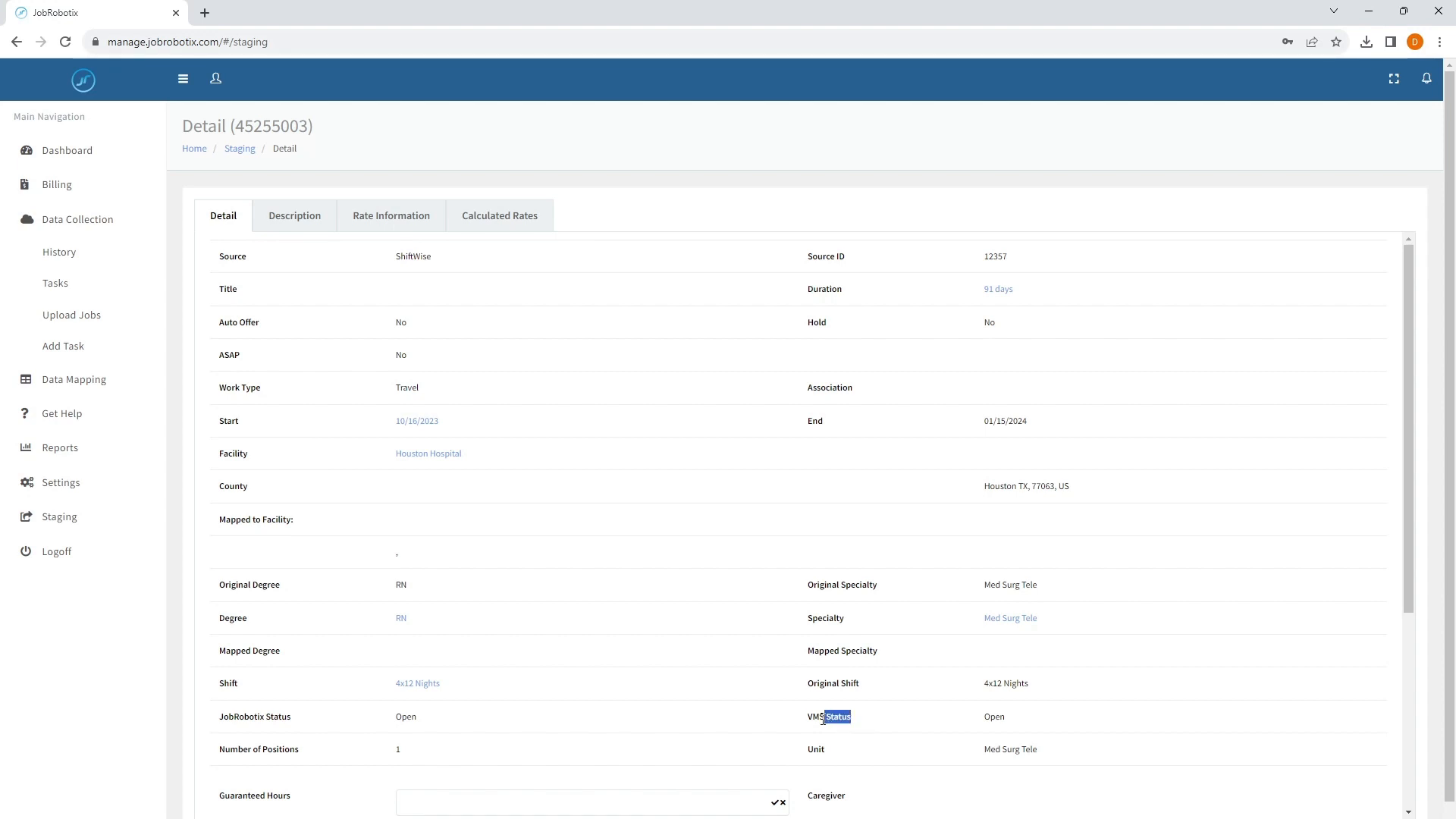
left_click(993, 723)
double_click(992, 722)
left_click(928, 721)
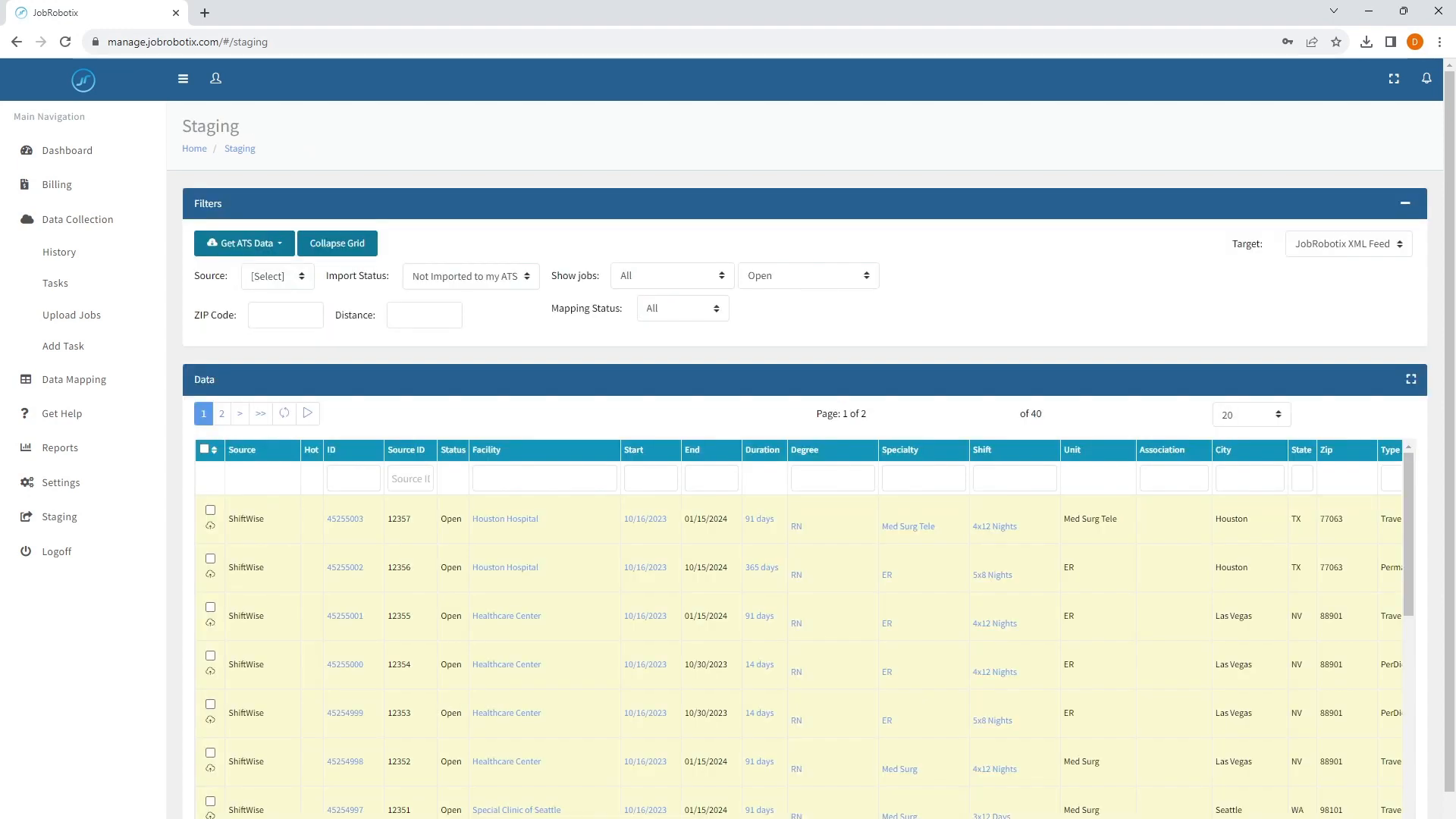
Open the Shiftwise task and switch its FILLED status mapping back to Open
left_click(57, 284)
left_click(282, 373)
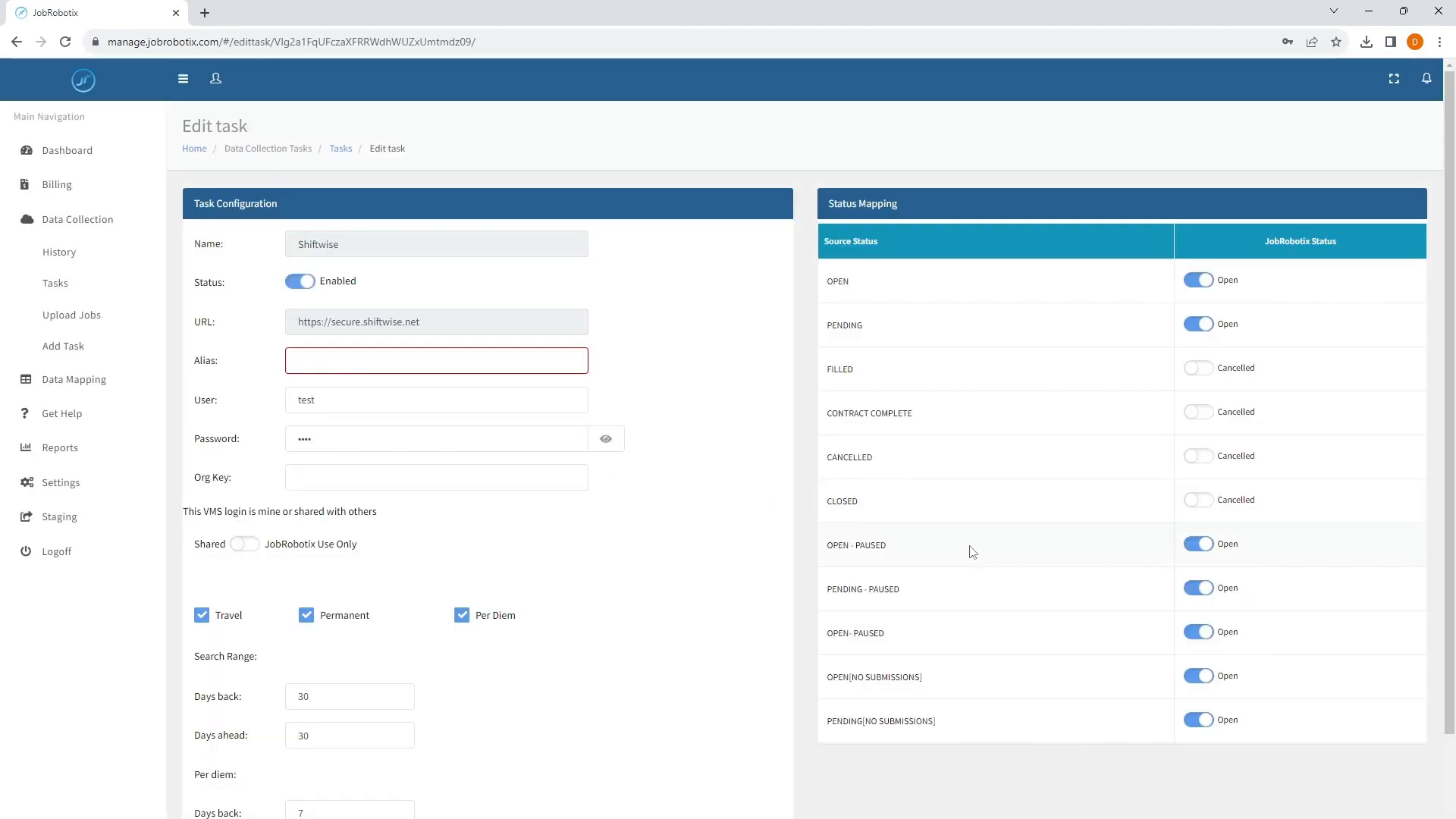
left_click(1192, 373)
left_click_drag(952, 734, 859, 682)
left_click(893, 775)
left_click(67, 417)
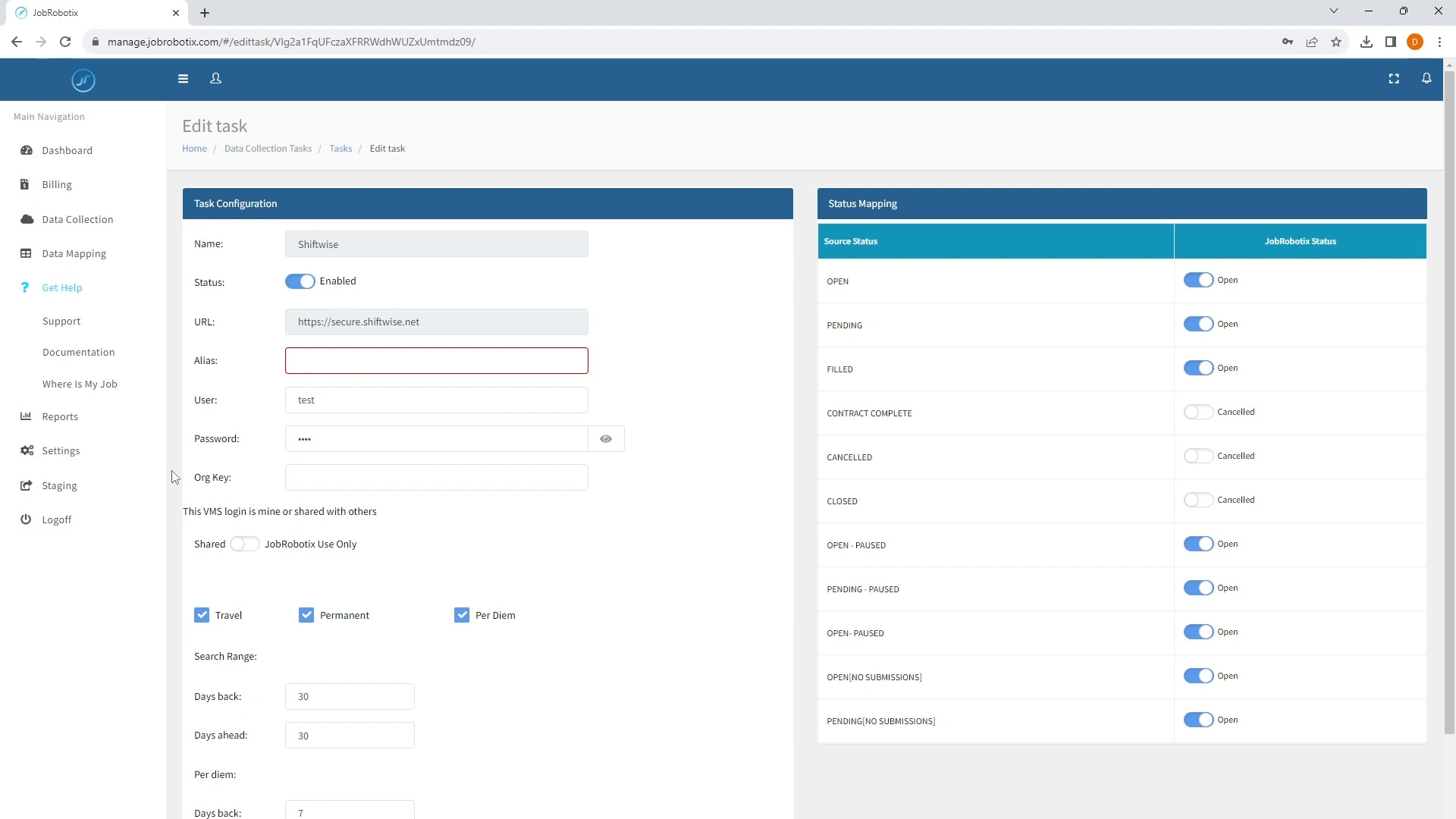